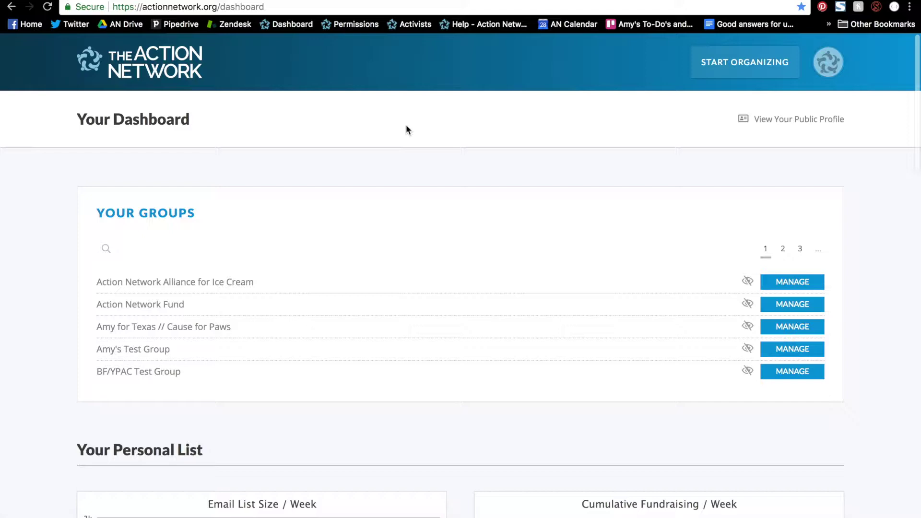
Go to Page Wrappers and switch the working list to the test group.
mouse_move(701, 76)
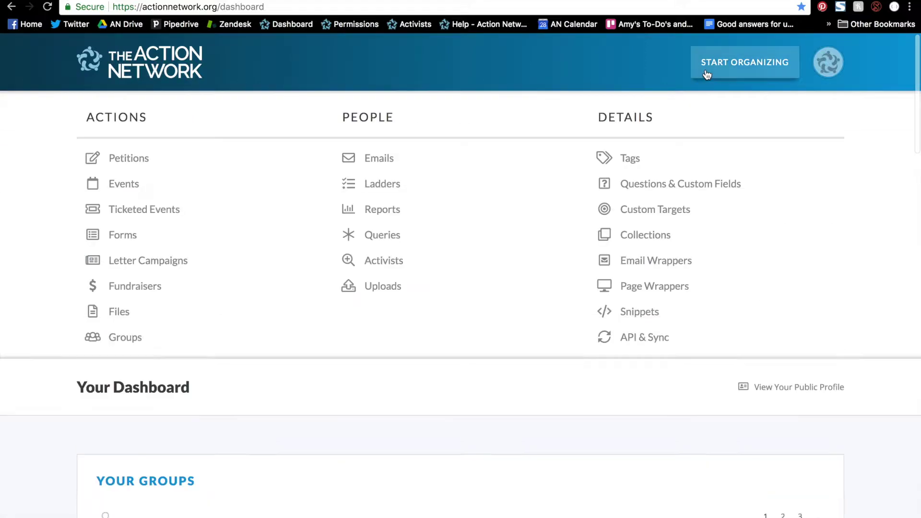
left_click(666, 288)
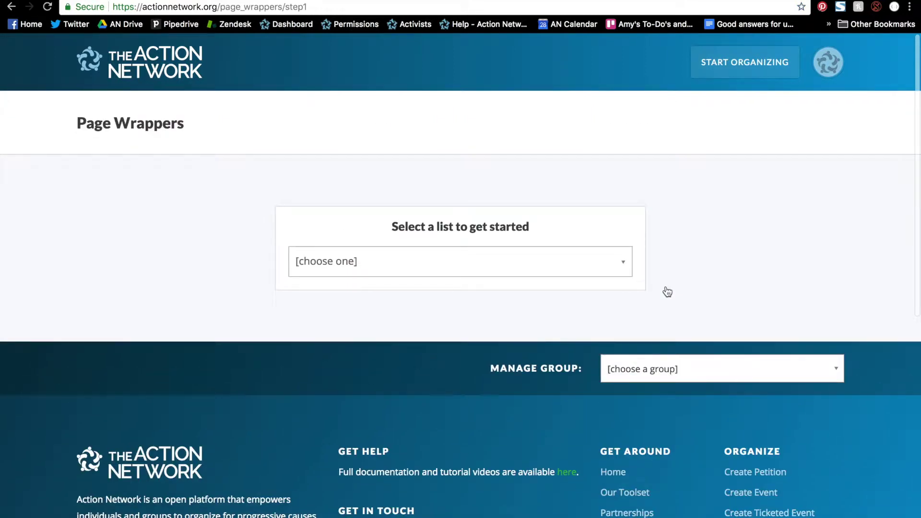
left_click(587, 258)
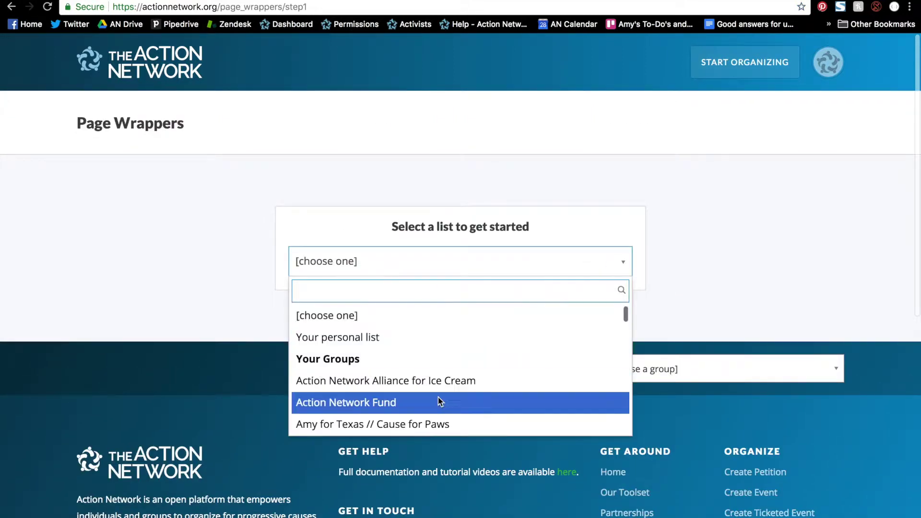
scroll(439, 397, "down", 1)
left_click(401, 407)
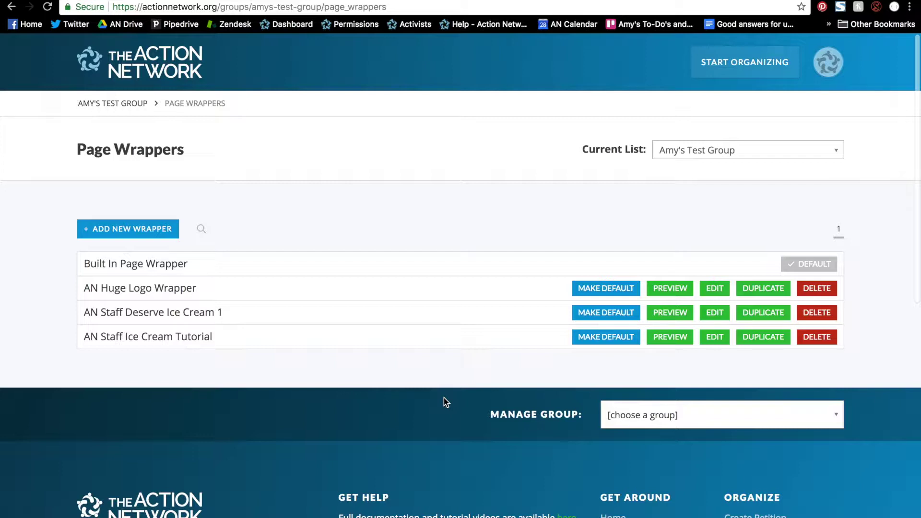
Add a new page wrapper and bring up its Auto-Generate Page Wrapper dialog.
left_click(144, 228)
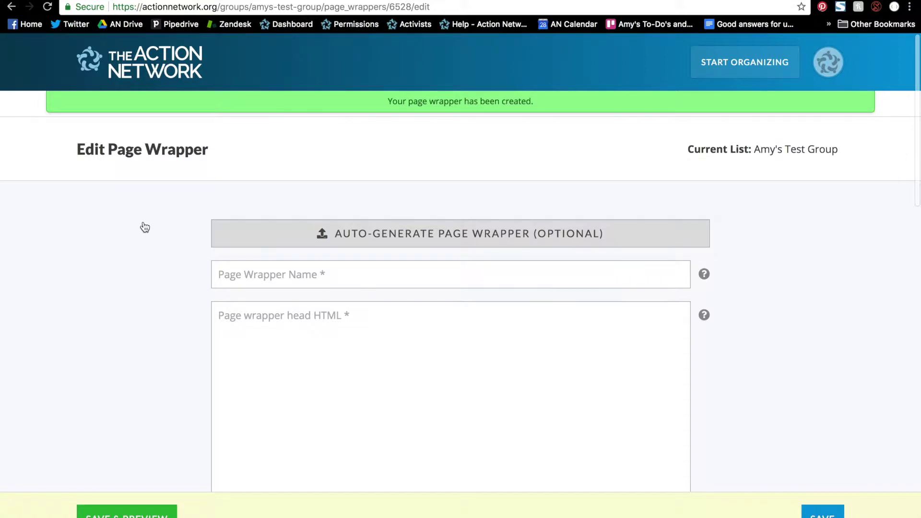
scroll(238, 389, "down", 5)
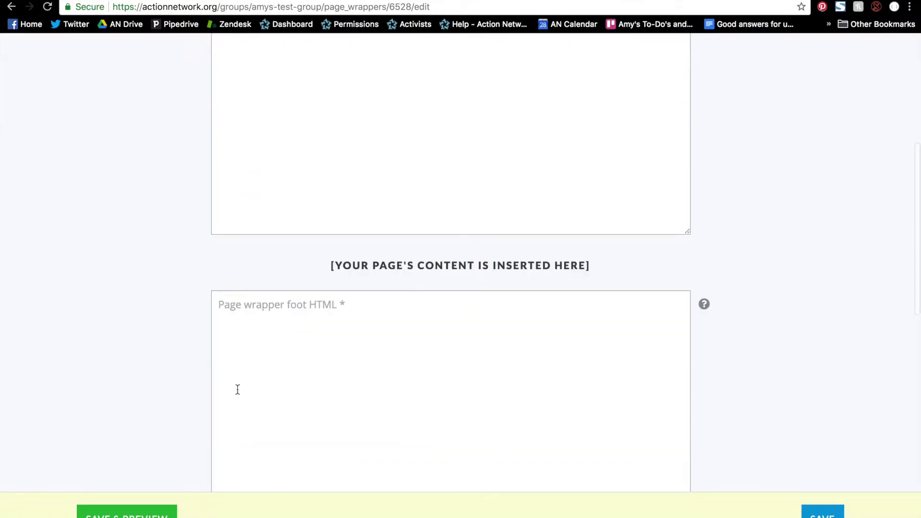
scroll(237, 389, "up", 3)
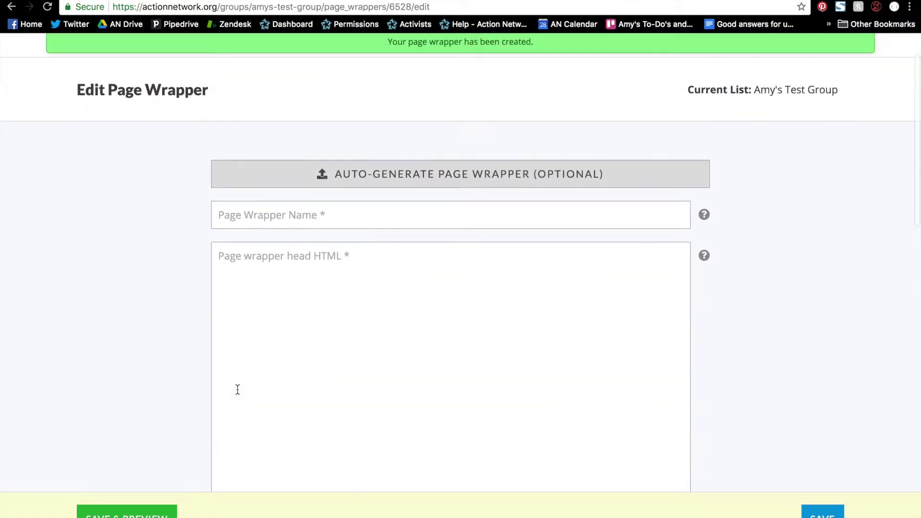
left_click(357, 171)
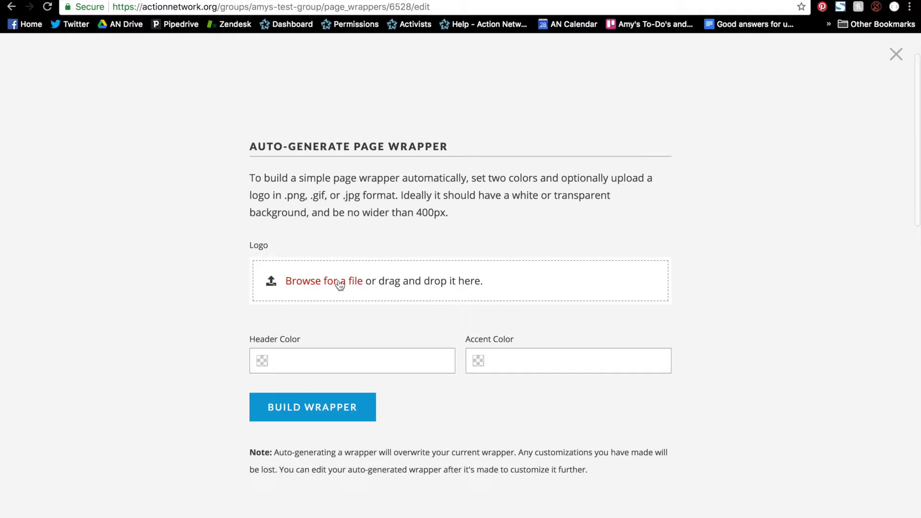
Upload 'Action Network Staff deserve ice cream! (2).png' as the wrapper's logo.
left_click(322, 290)
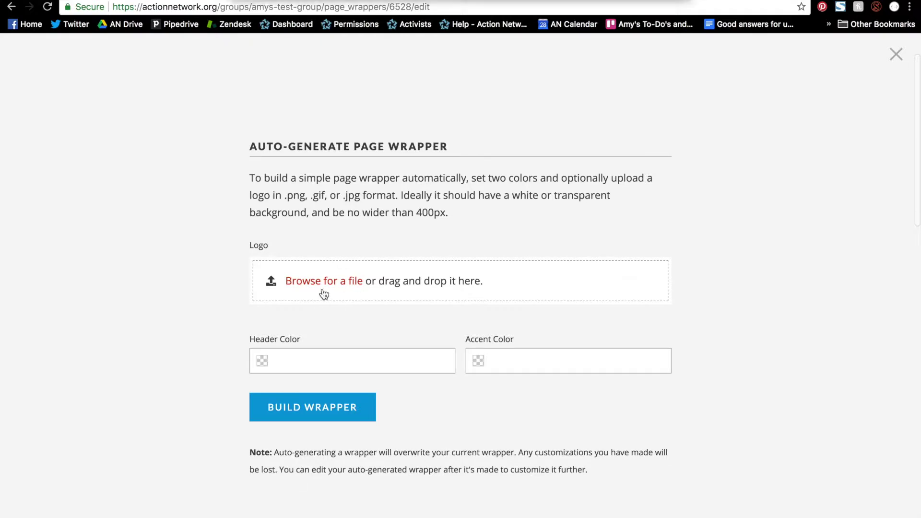
left_click(399, 13)
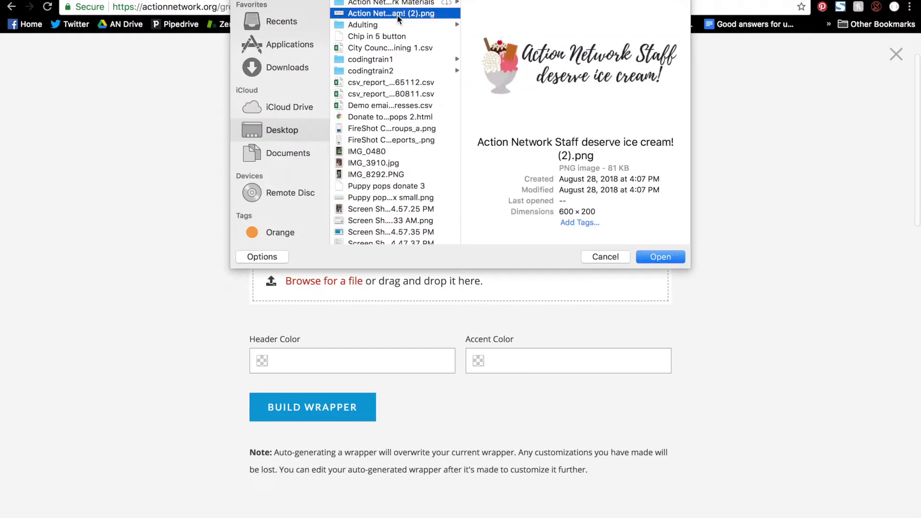
left_click(662, 257)
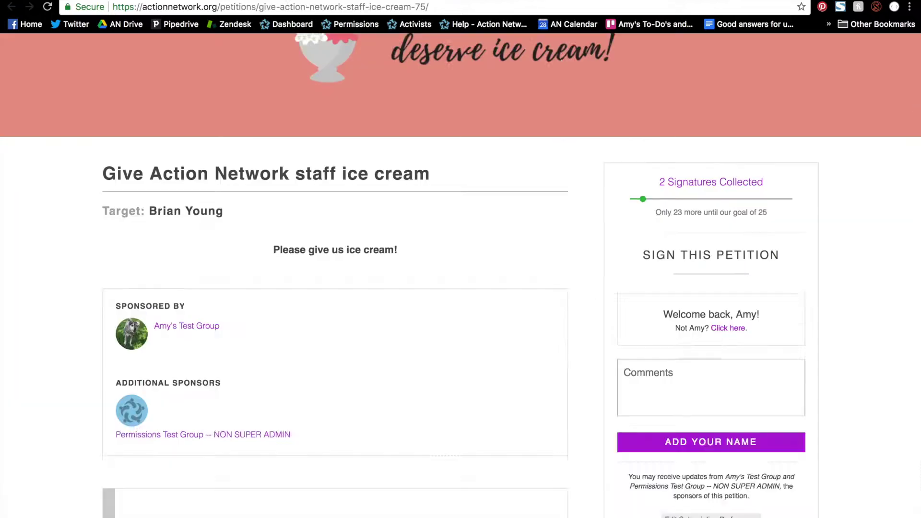
scroll(562, 156, "up", 3)
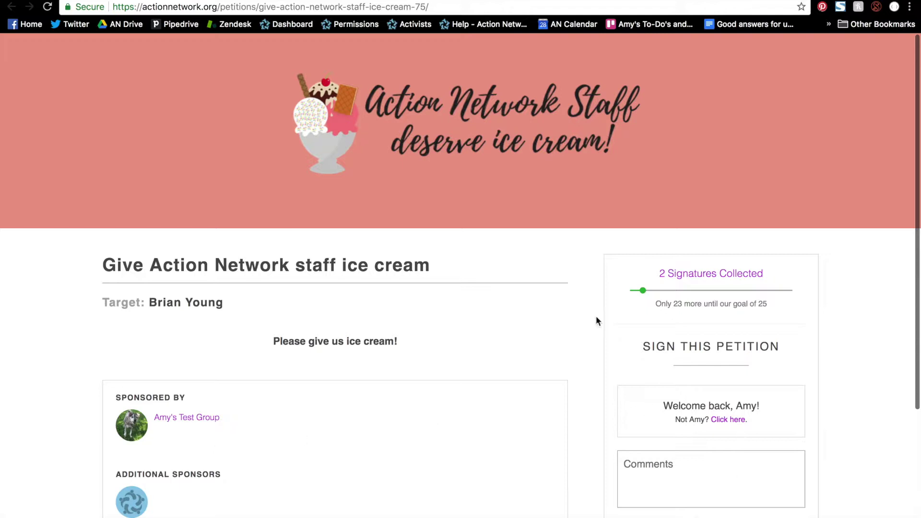
Set header colour #f22222 and accent #35f0ea, then build the wrapper and confirm overwriting.
key("super+w")
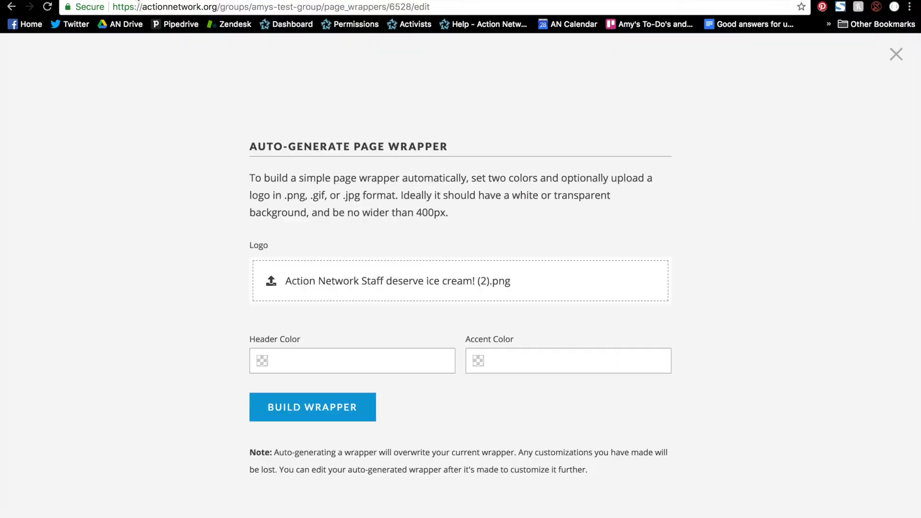
left_click(270, 355)
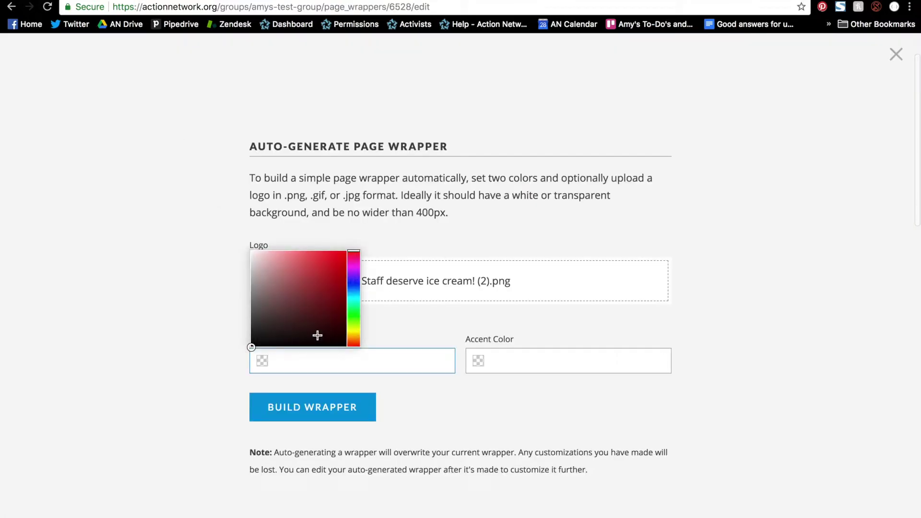
left_click(333, 255)
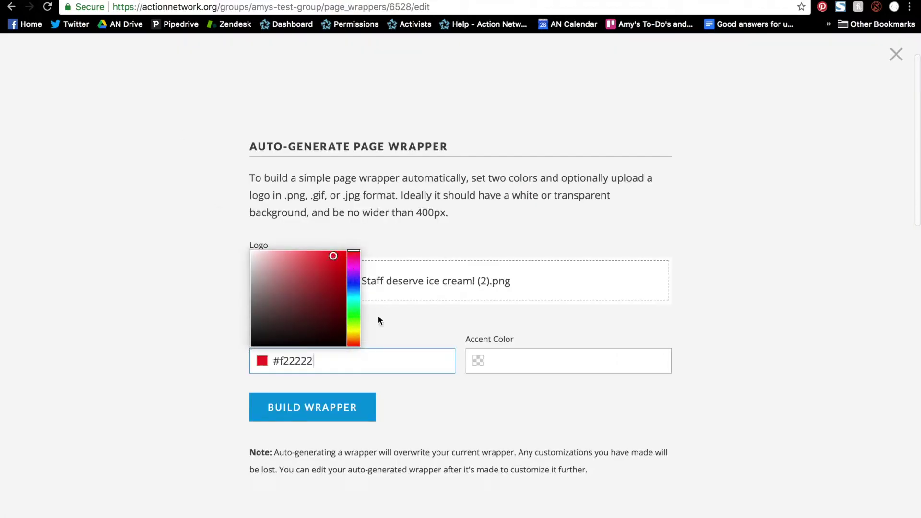
left_click(493, 374)
left_click(572, 300)
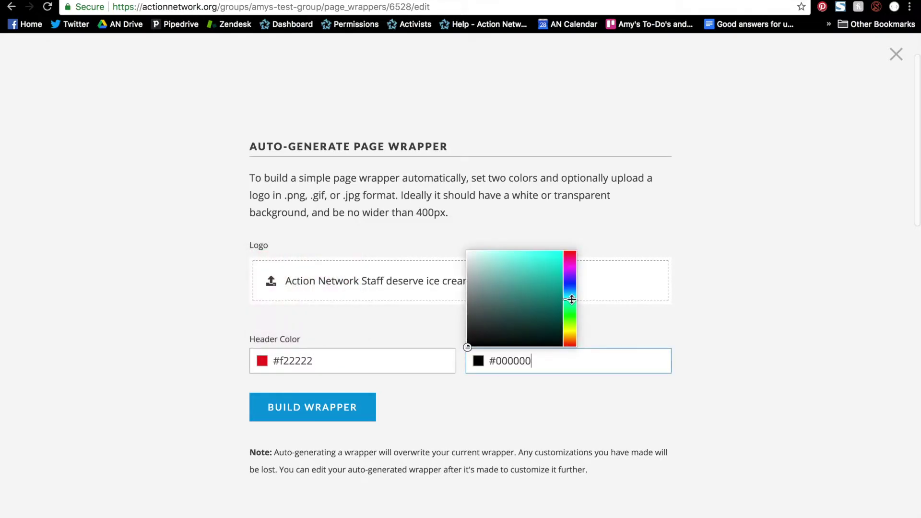
left_click(542, 257)
left_click(474, 392)
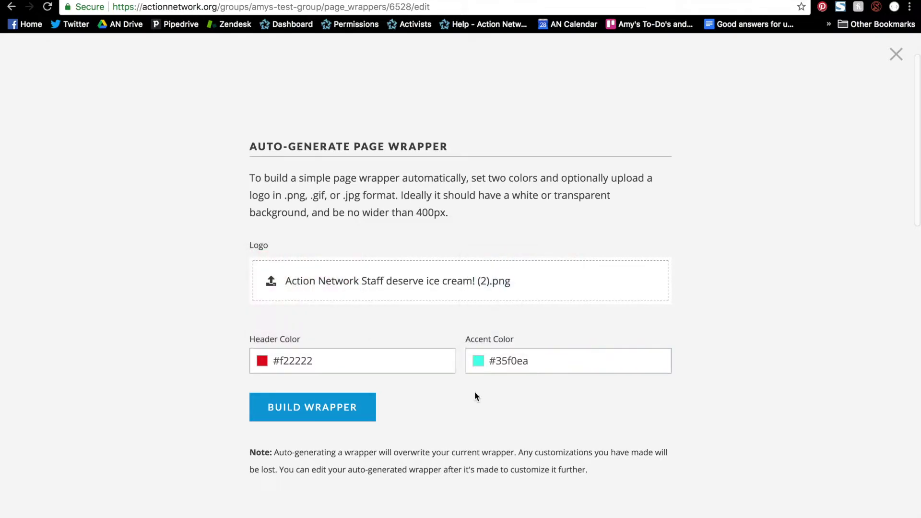
left_click(297, 412)
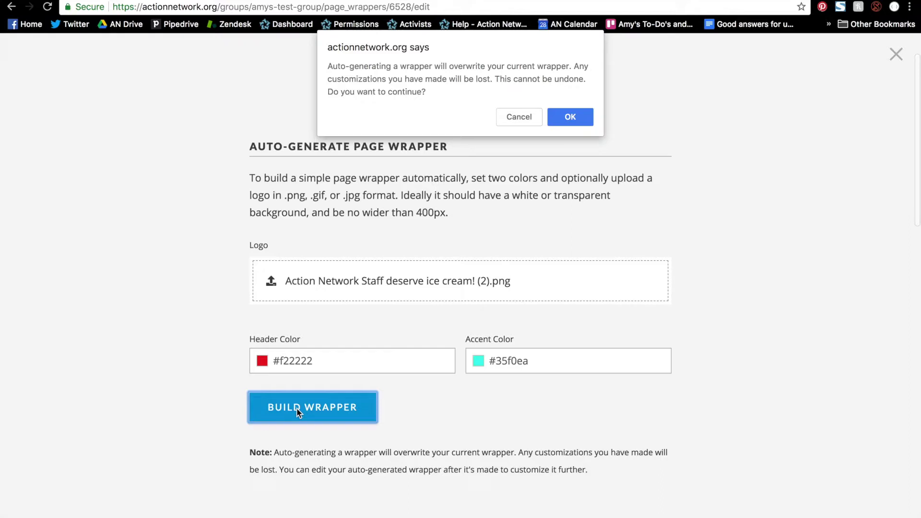
left_click(584, 118)
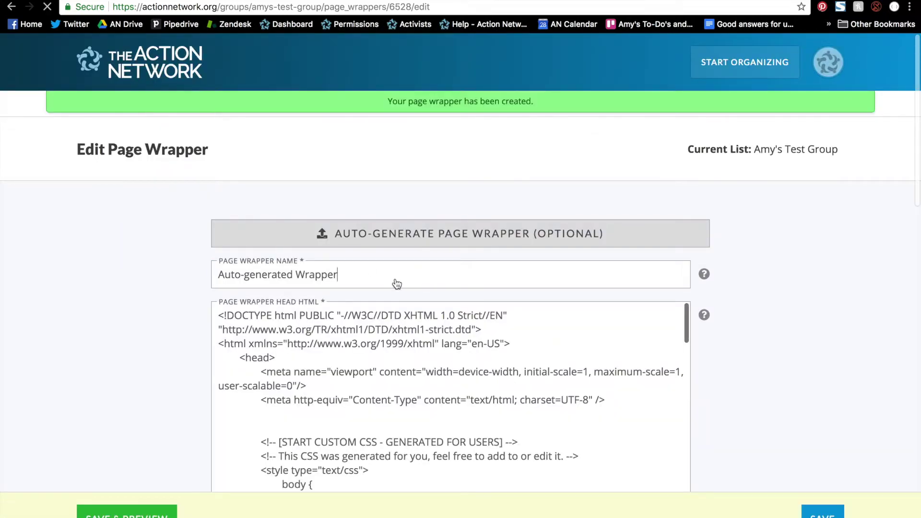
Rename the generated wrapper to 'Tutorial Wrapper' and save it to preview.
triple_click(397, 283)
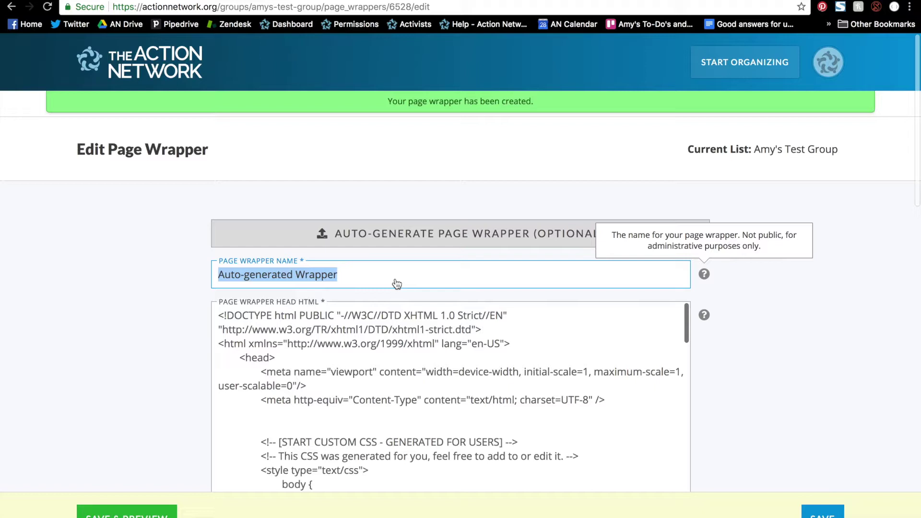
type("Tutorial ")
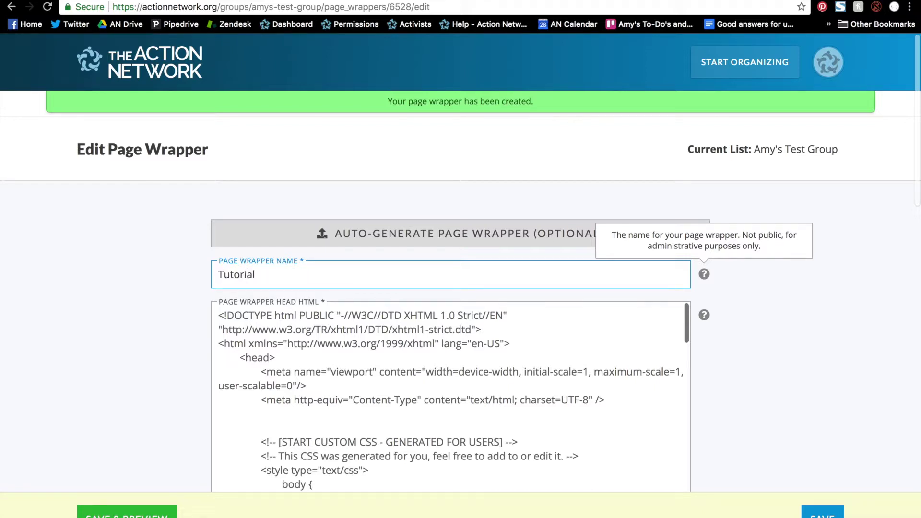
type("Wrapper")
scroll(144, 336, "down", 3)
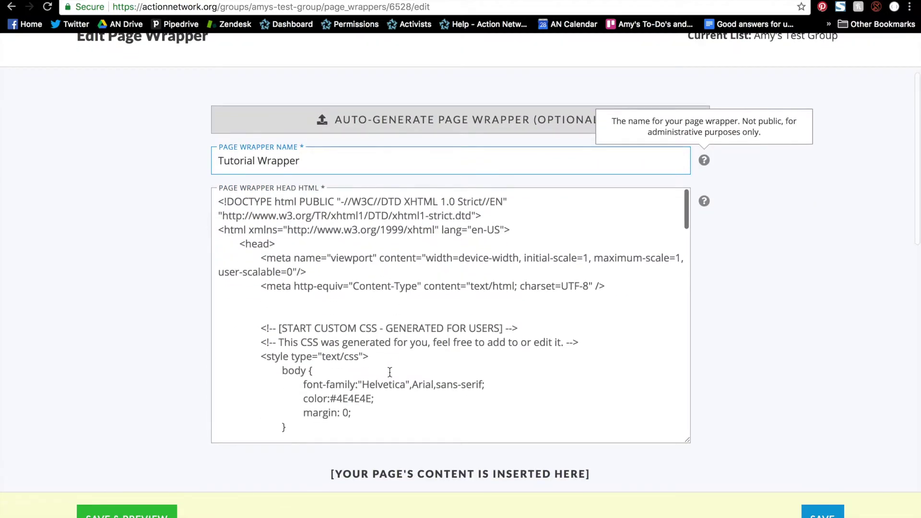
scroll(391, 372, "down", 8)
scroll(688, 452, "down", 6)
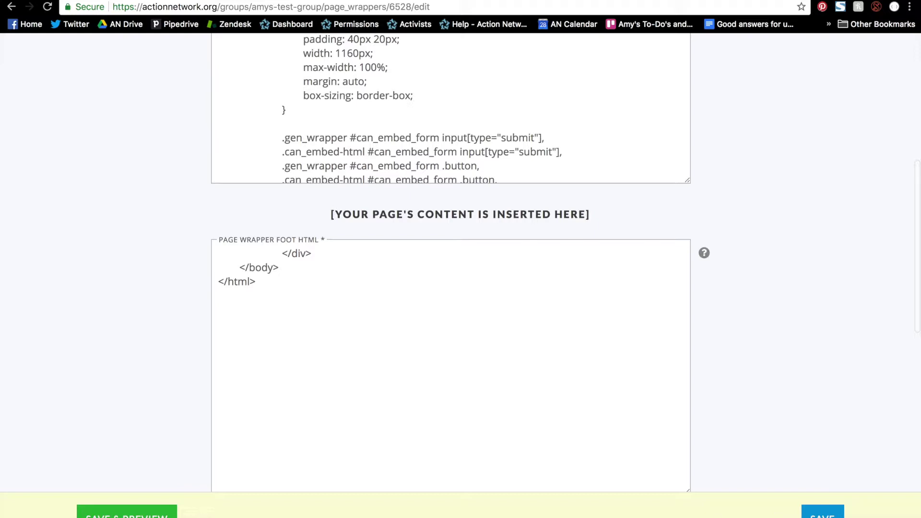
left_click(126, 513)
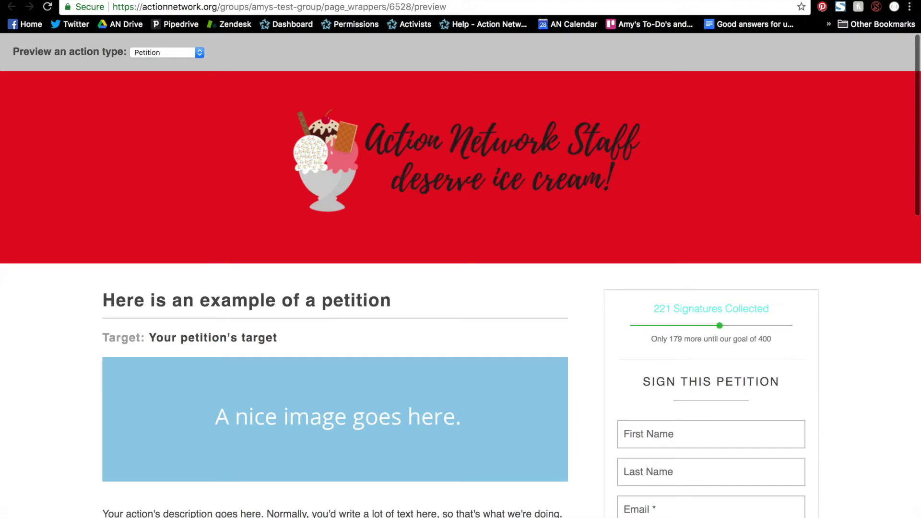
Preview the wrapper on a Letter Campaign, then return to the edit form and save.
mouse_move(414, 215)
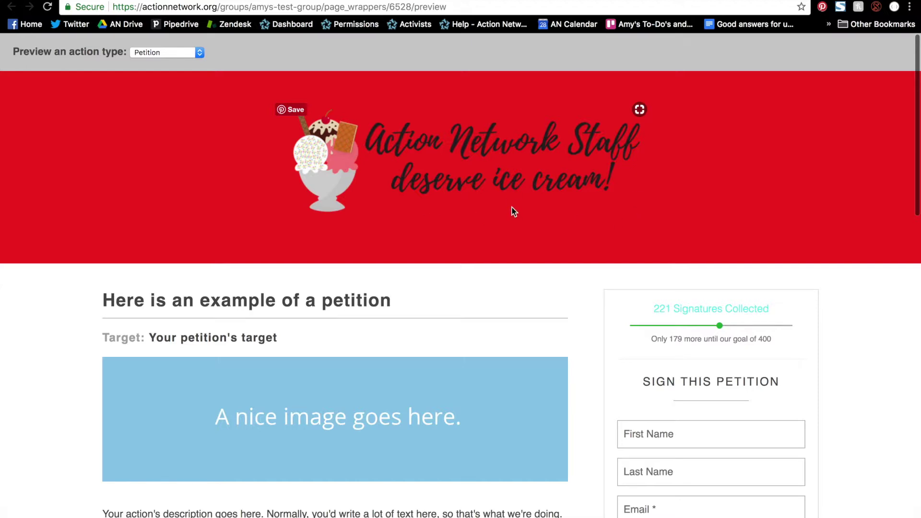
scroll(513, 211, "down", 3)
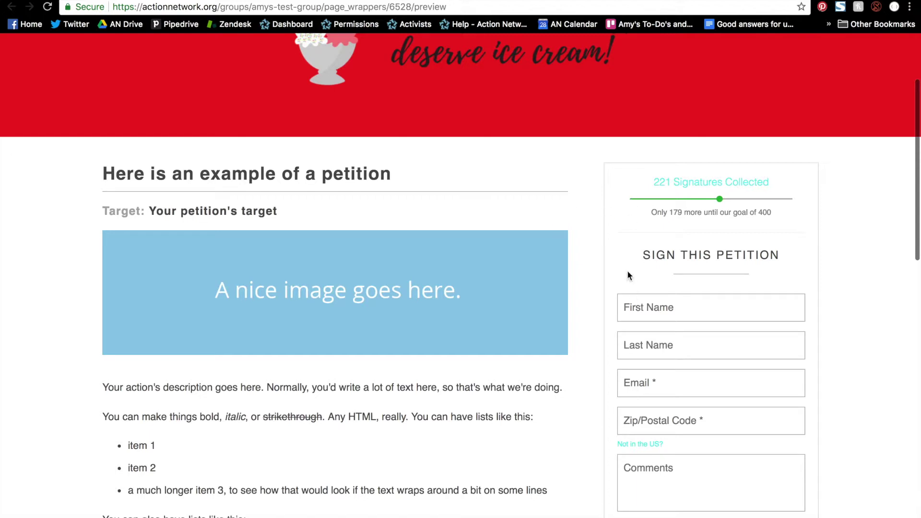
scroll(627, 270, "up", 3)
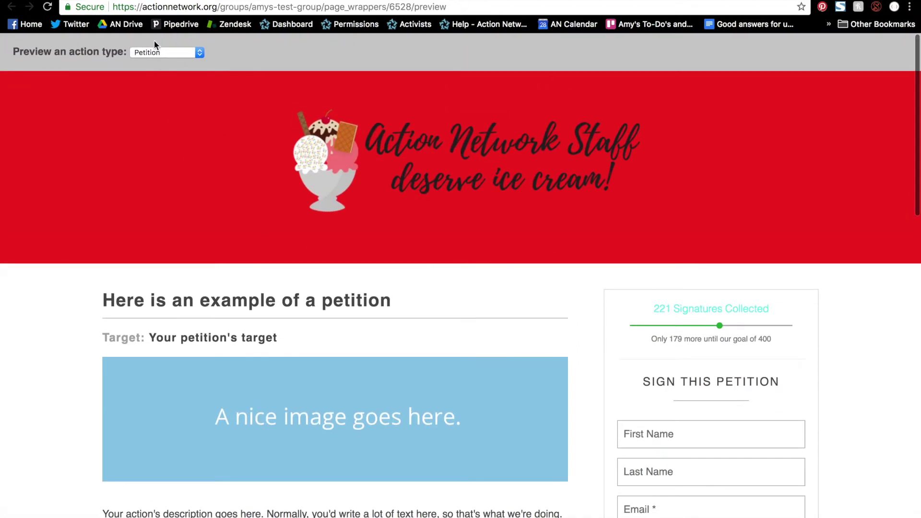
left_click(182, 53)
left_click(184, 53)
left_click(172, 93)
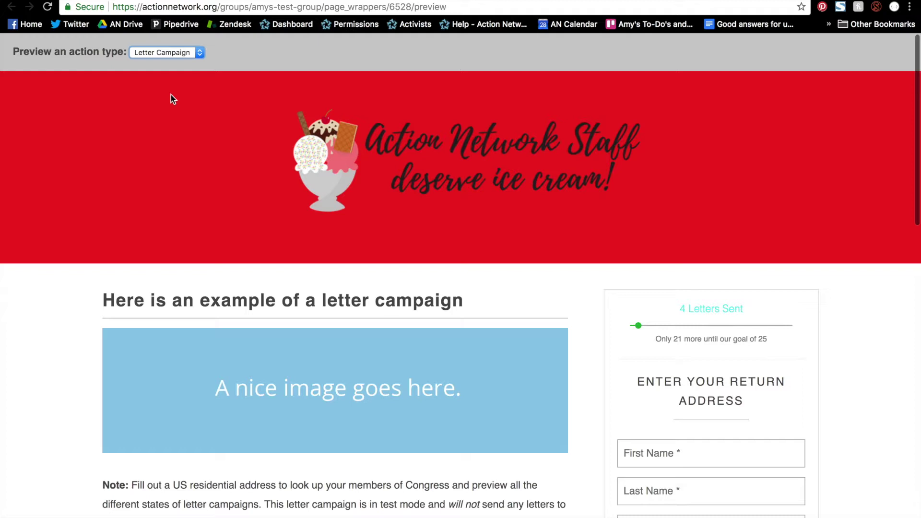
key("super+bracketleft")
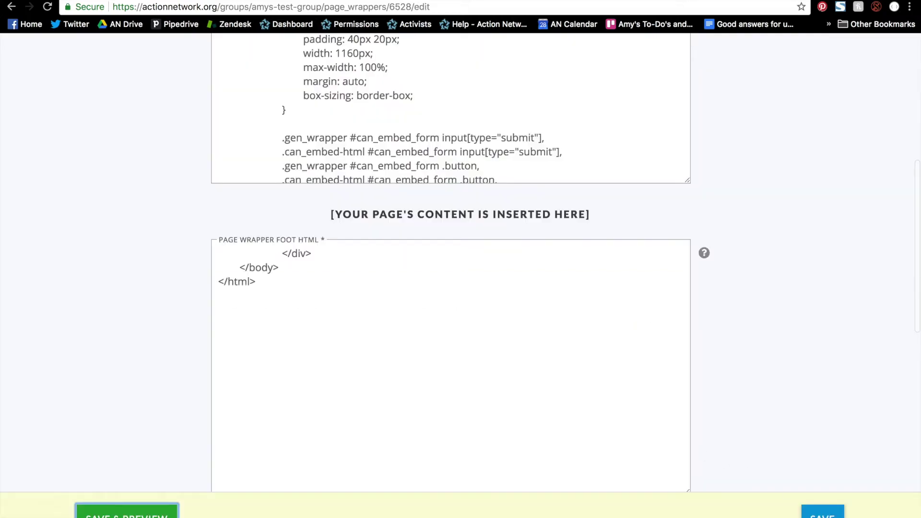
left_click(823, 511)
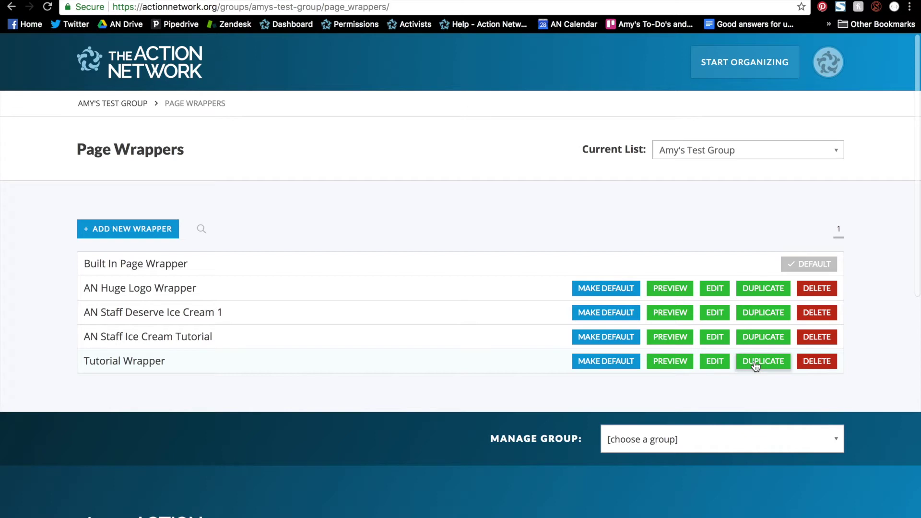
Open the manage page of the 'Give Action Network staff ice cream' petition.
left_click(607, 362)
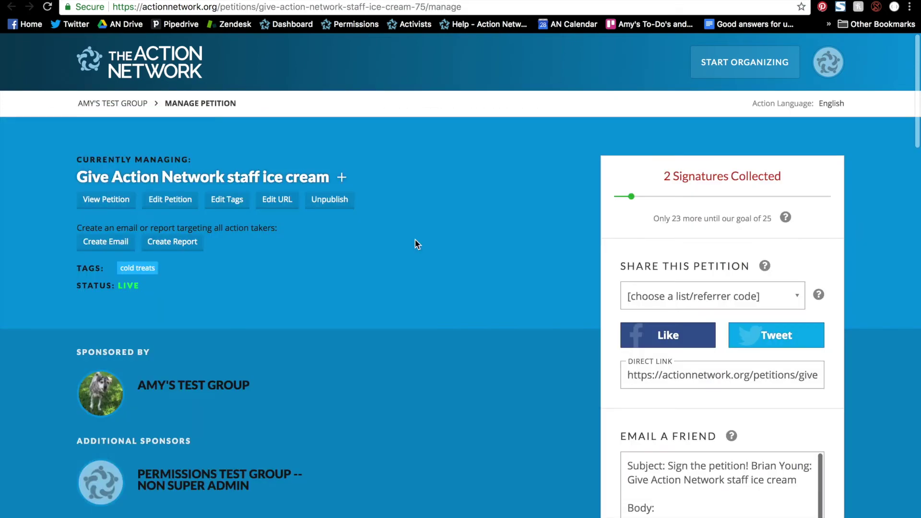
Switch the petition's page wrapper to AN Huge Logo Wrapper and save it.
scroll(415, 240, "down", 5)
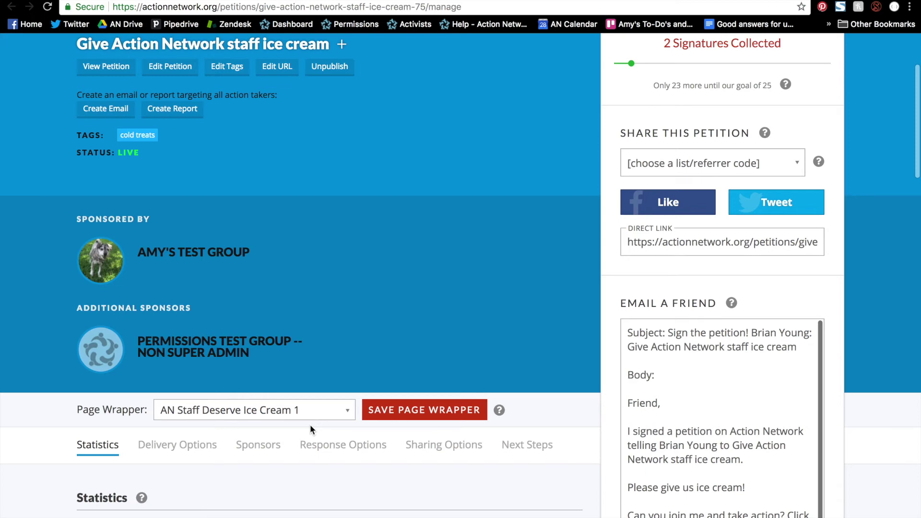
left_click(311, 413)
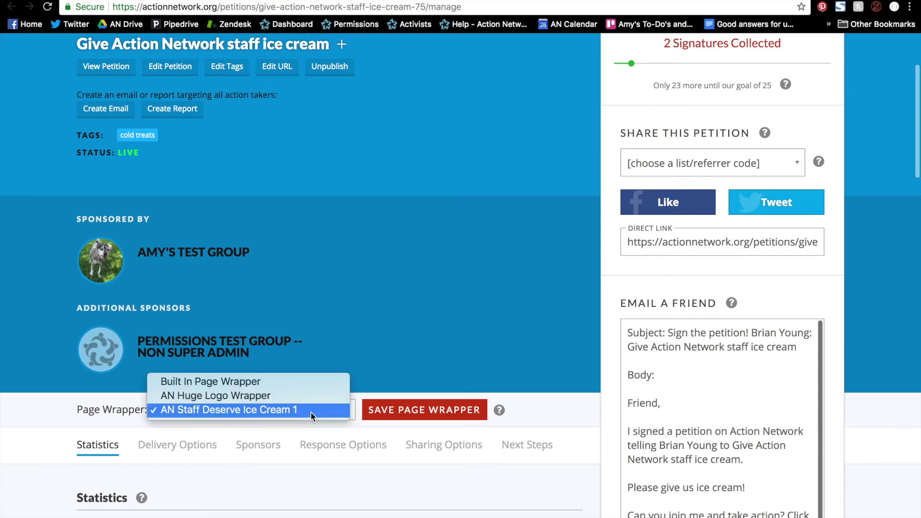
left_click(302, 399)
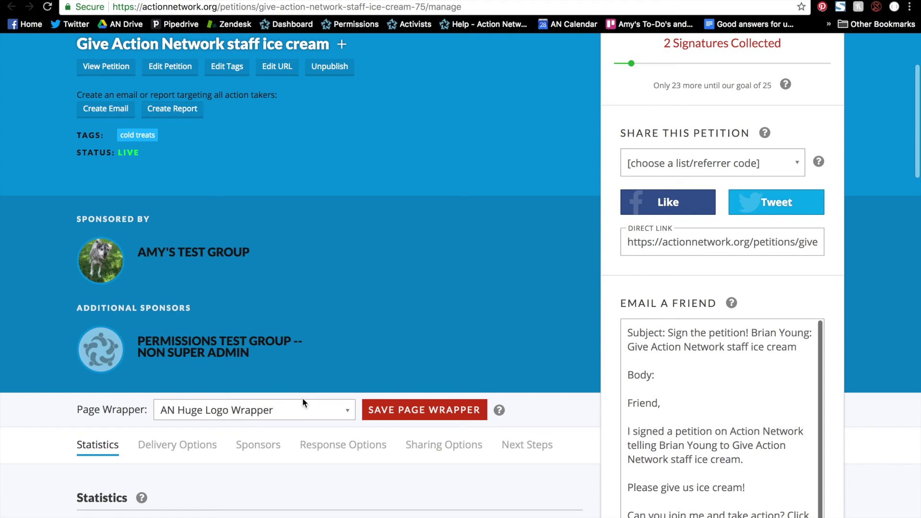
left_click(416, 412)
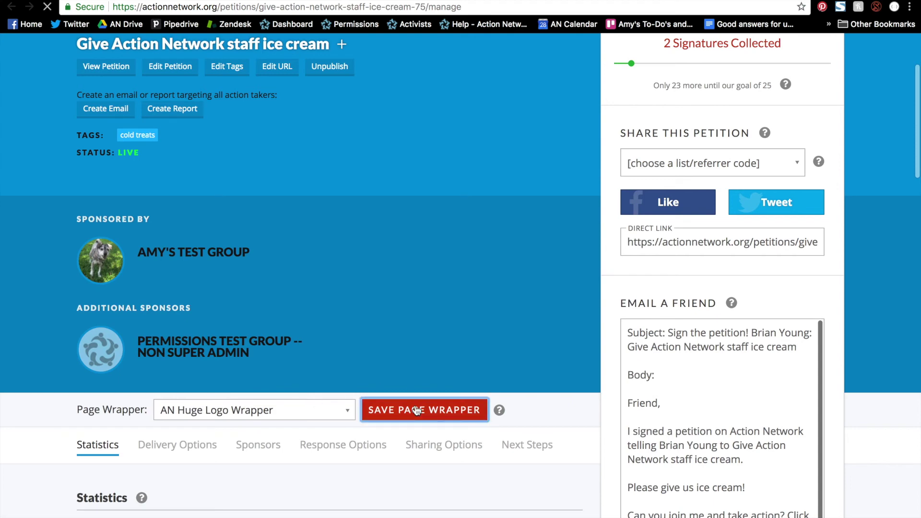